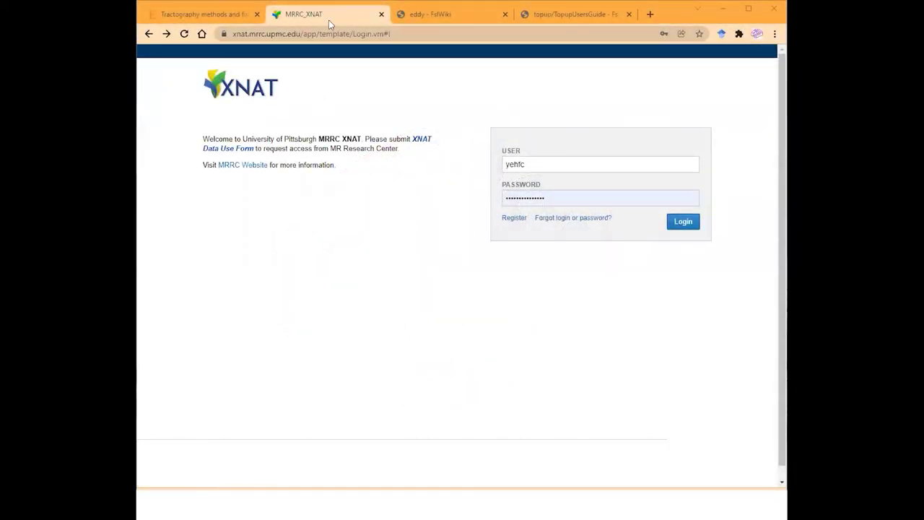
# - Switch Chrome to the eddy FslWiki page, then to the topup user guide page
pyautogui.click(451, 16)
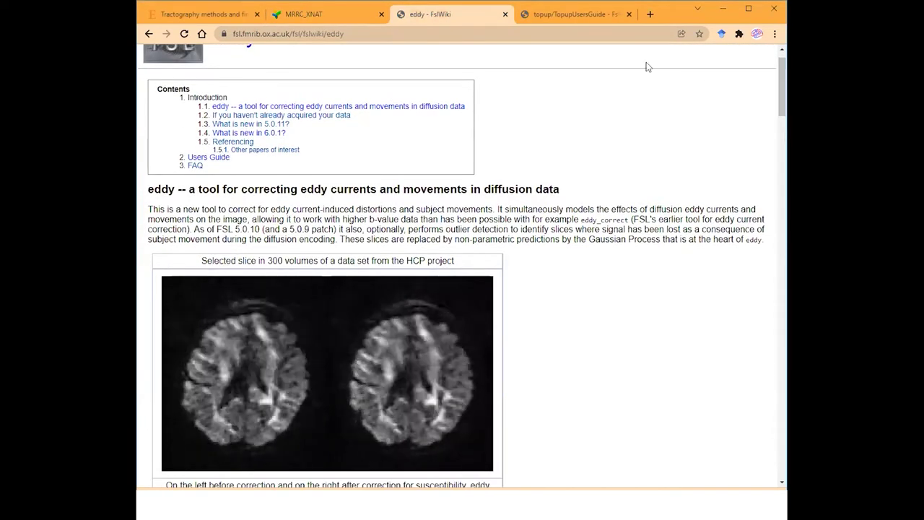
pyautogui.click(576, 12)
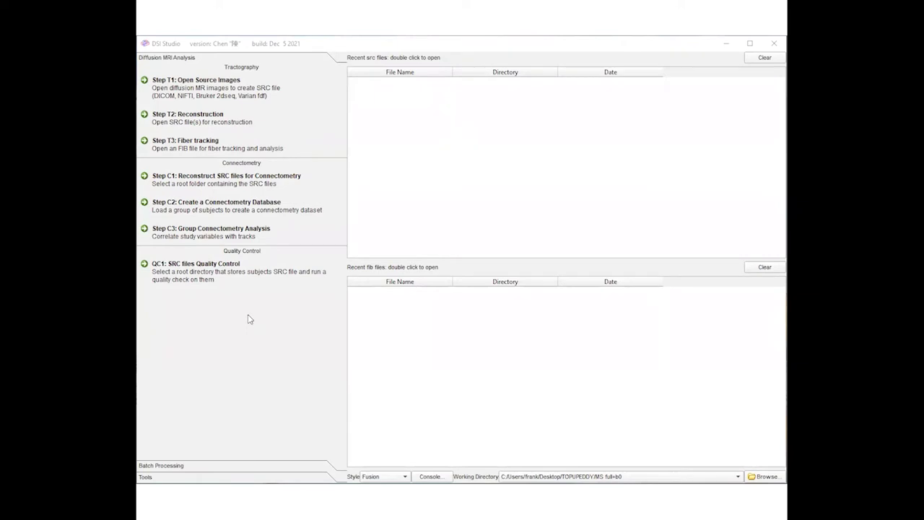
# - Expand the Batch Processing steps and launch Step B0: XNAT Download
pyautogui.click(161, 464)
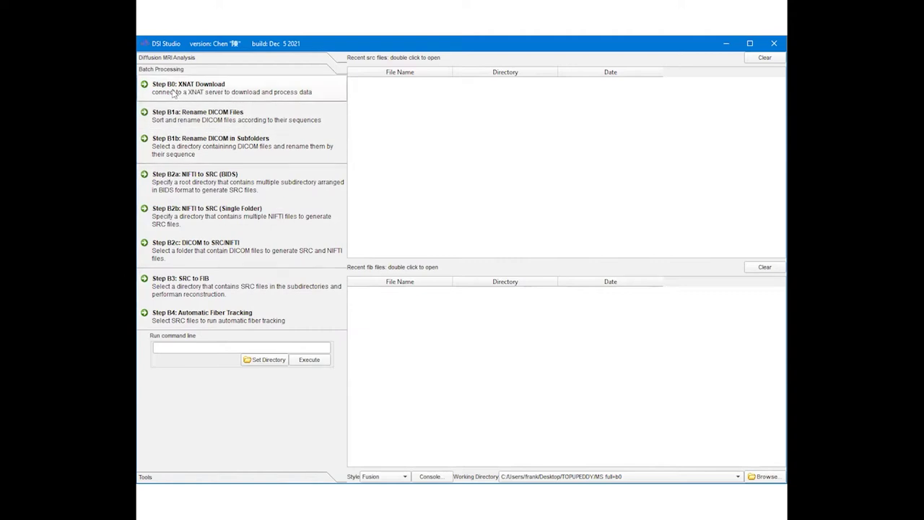
pyautogui.click(233, 91)
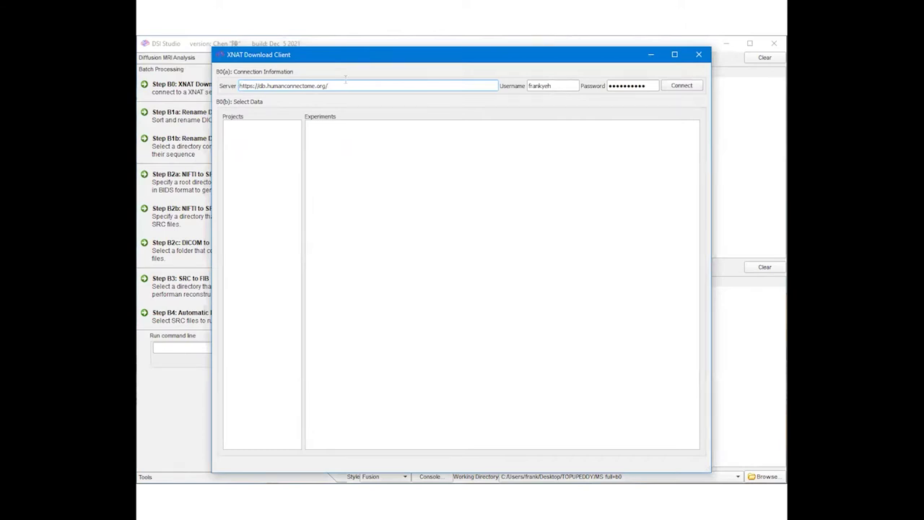
# - Connect to db.humanconnectome.org, select experiments 102109_3T, 102614_3T and 102715_3T, and select the download path
pyautogui.click(547, 86)
pyautogui.click(683, 87)
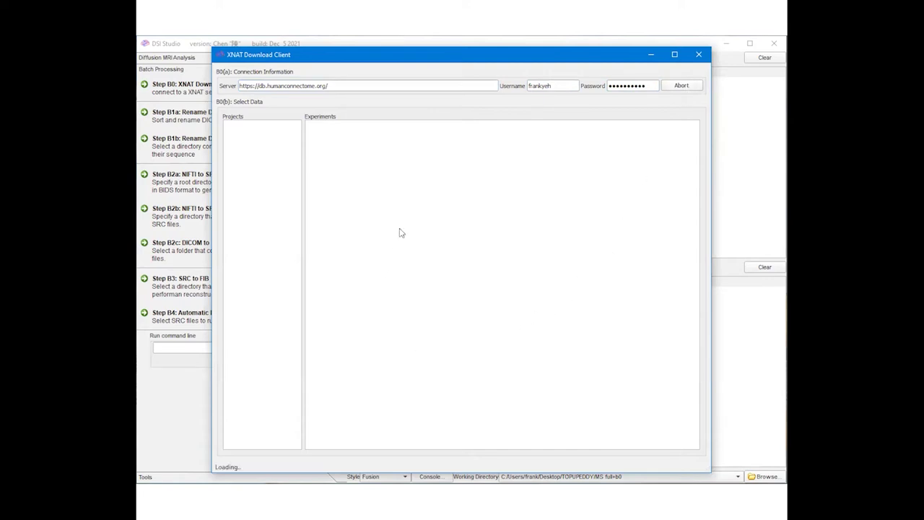
pyautogui.click(410, 157)
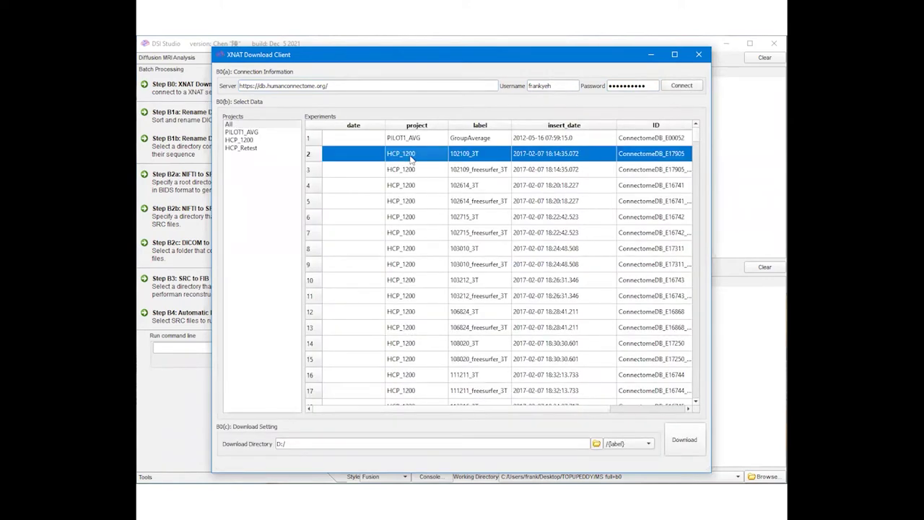
pyautogui.keyDown('ctrl'); pyautogui.click(422, 188); pyautogui.keyUp('ctrl')
pyautogui.keyDown('ctrl'); pyautogui.click(423, 220); pyautogui.keyUp('ctrl')
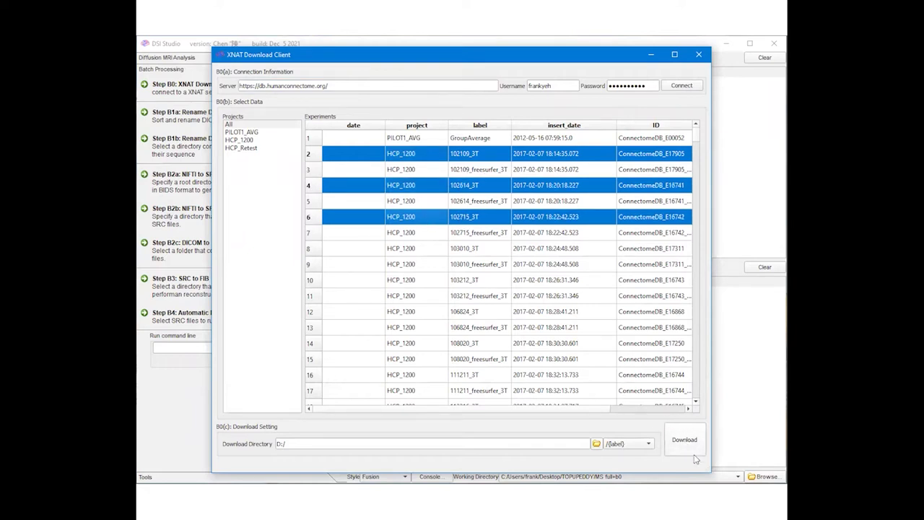
pyautogui.click(544, 444)
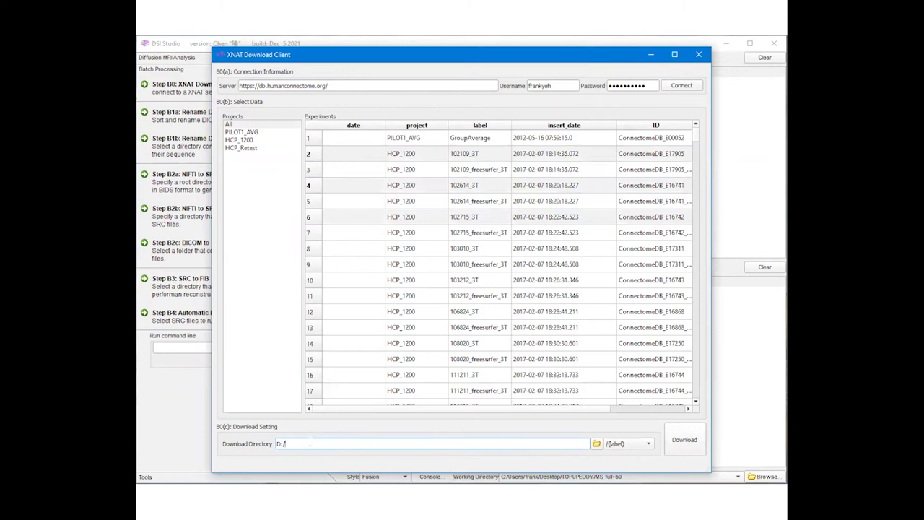
pyautogui.hotkey('ctrl', 'a')
# - Browse the DICOM file list with a widened name column, then close the file picker
pyautogui.click(617, 446)
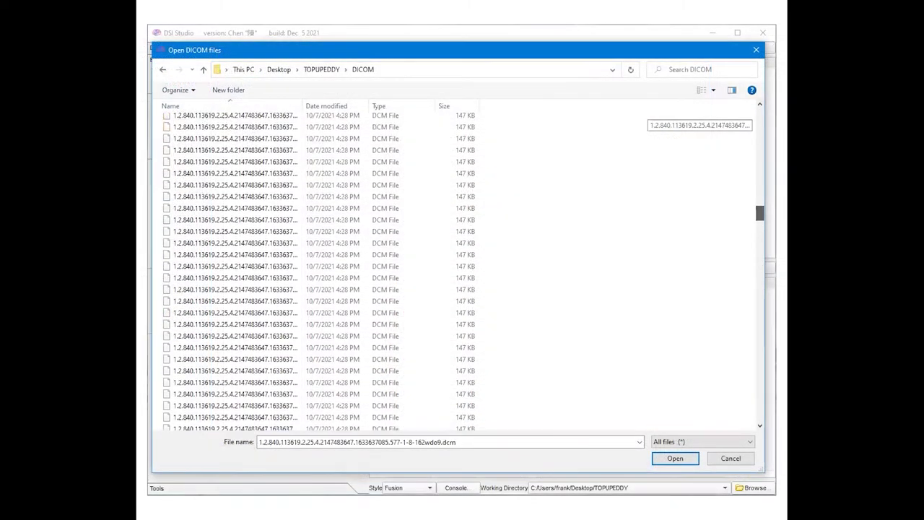
pyautogui.scroll(-8, 332, 217)
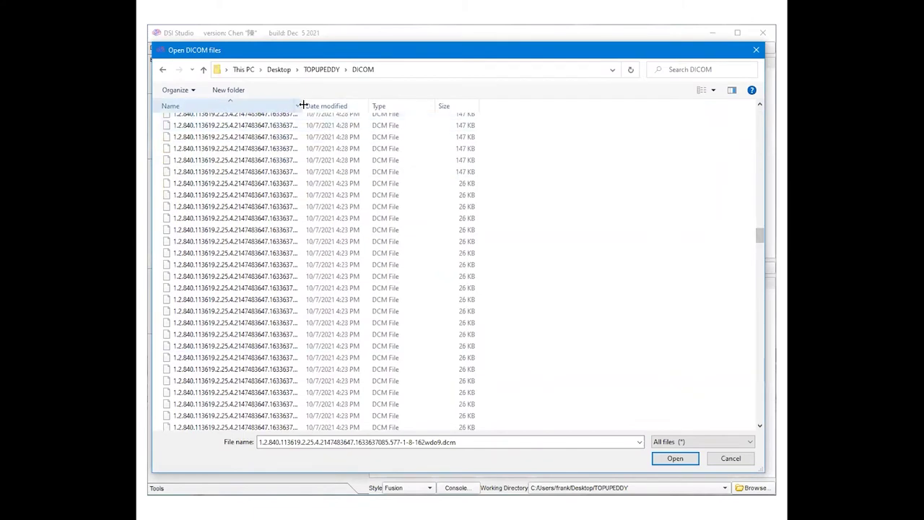
pyautogui.moveTo(303, 105); pyautogui.dragTo(390, 105)
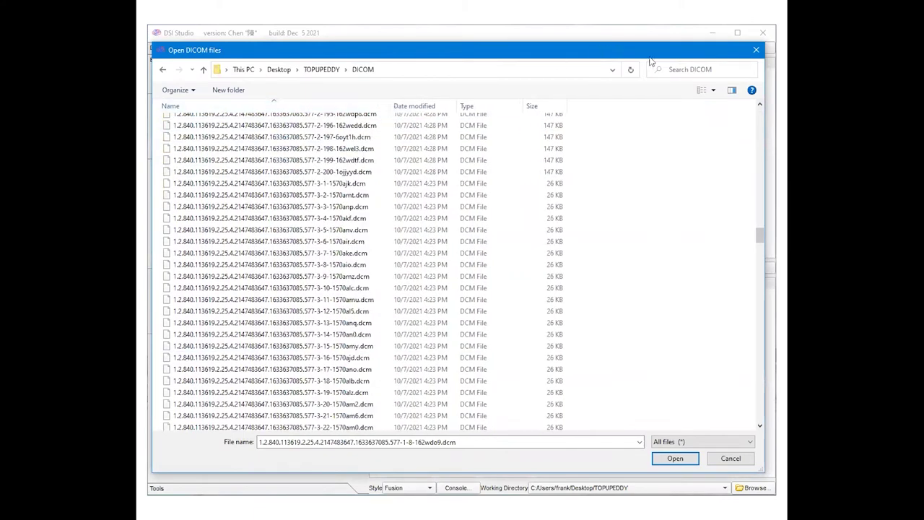
pyautogui.click(755, 50)
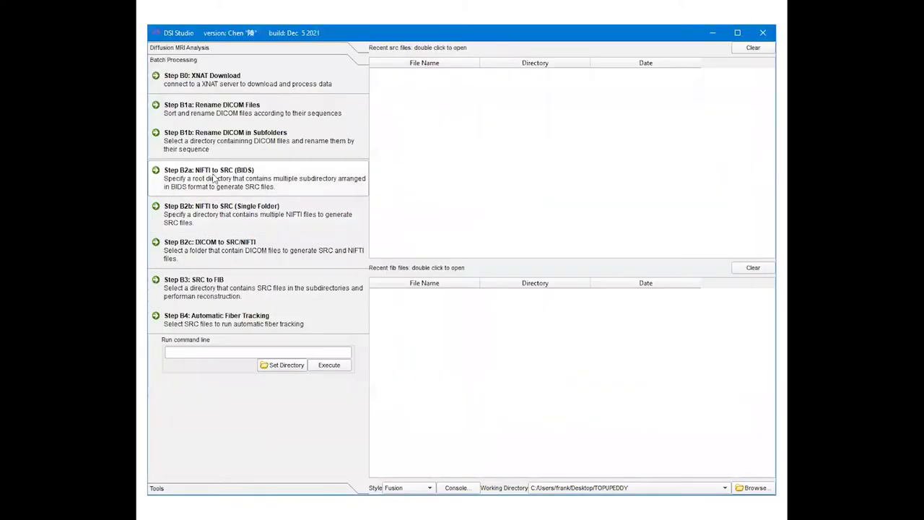
# - Run Step B1b: Rename DICOM in Subfolders on the TOPUPEDDY DICOM folder
pyautogui.click(191, 133)
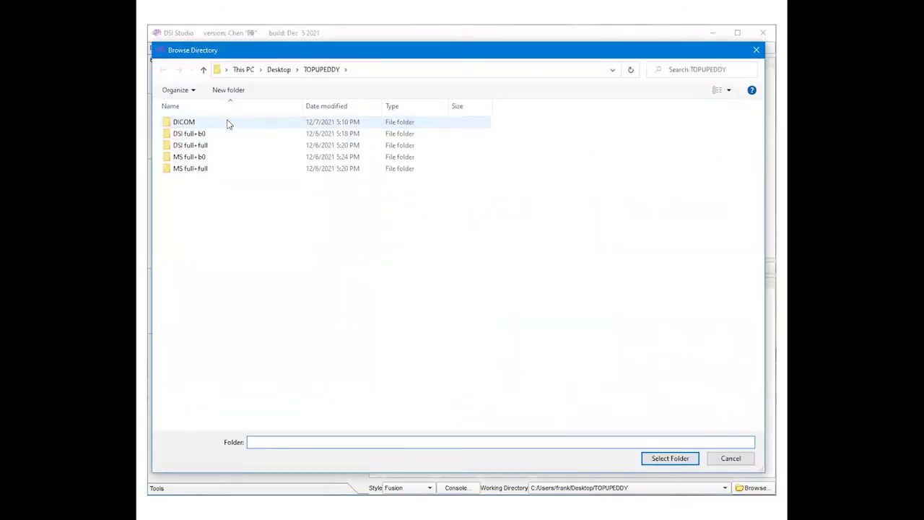
pyautogui.click(227, 123)
pyautogui.click(668, 462)
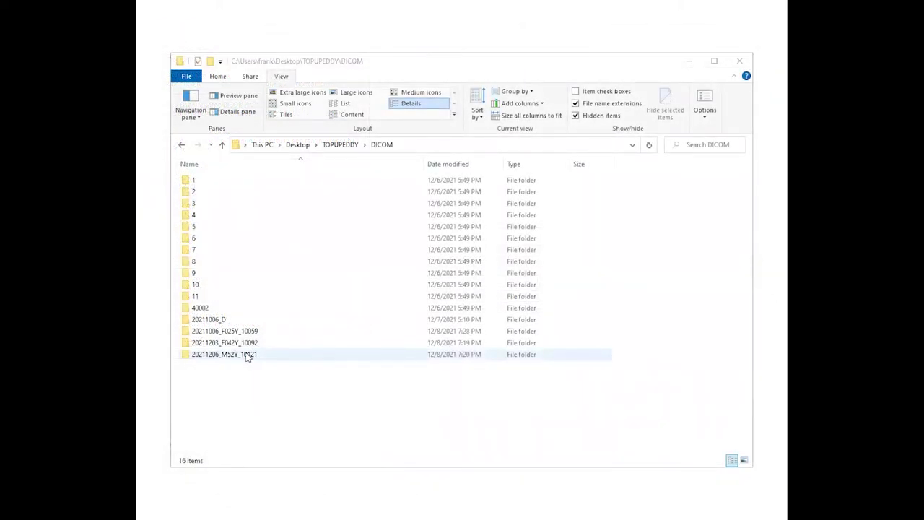
# - Open subject folder 20211006_F025Y_10059 and then its 06_HCPDTI series folder
pyautogui.click(246, 353)
pyautogui.keyDown('shift'); pyautogui.click(248, 334); pyautogui.keyUp('shift')
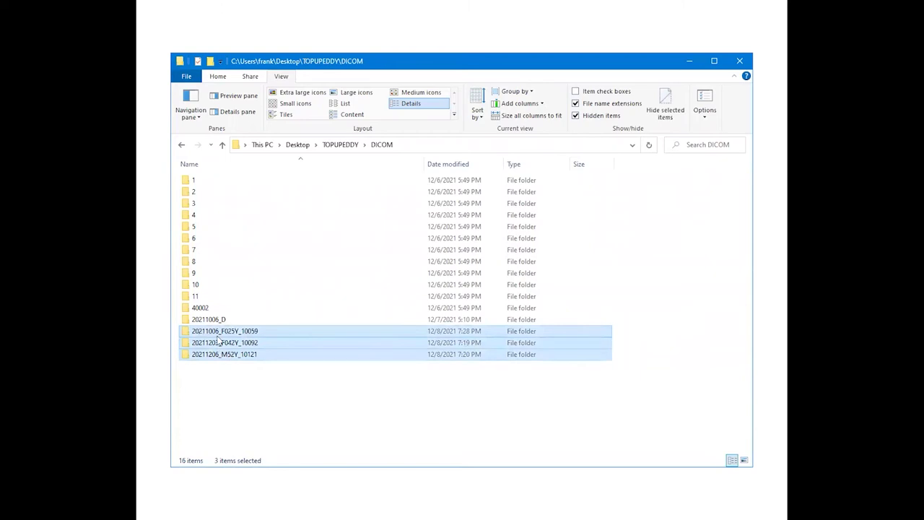
pyautogui.click(244, 342)
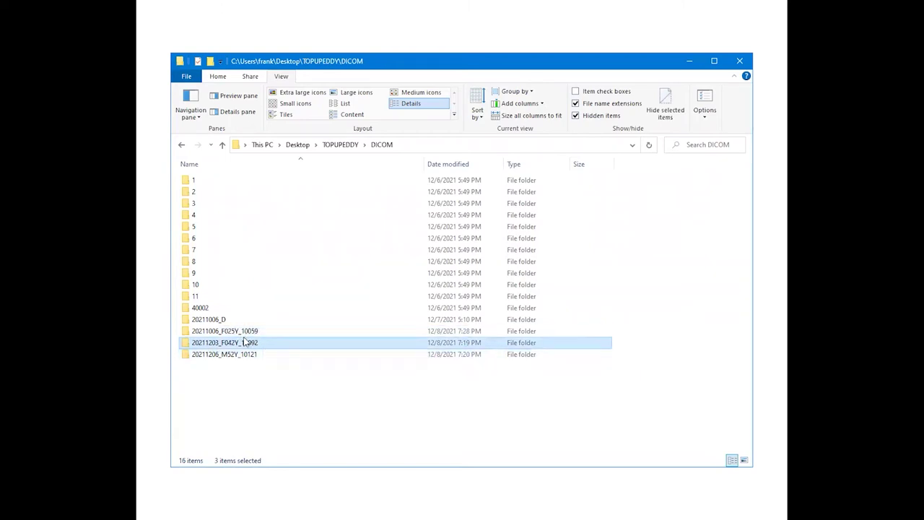
pyautogui.click(249, 330)
pyautogui.doubleClick(256, 331)
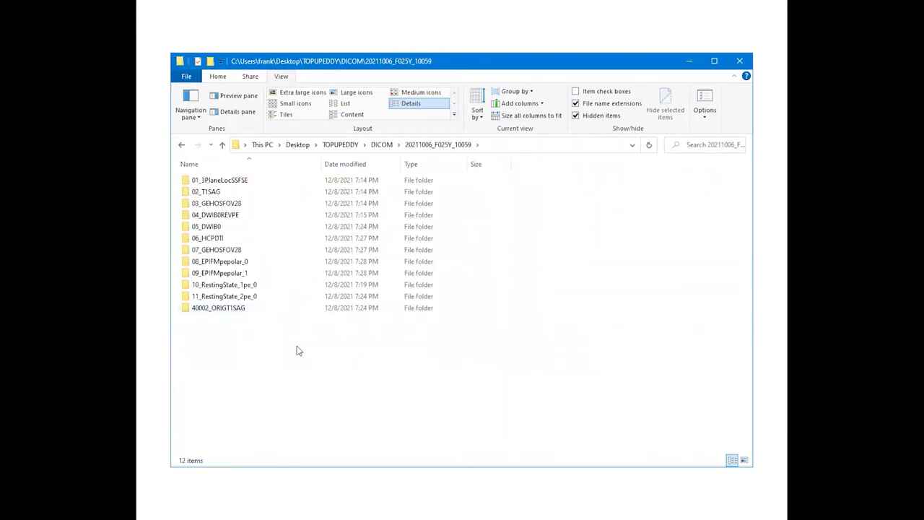
pyautogui.moveTo(295, 351); pyautogui.dragTo(228, 181)
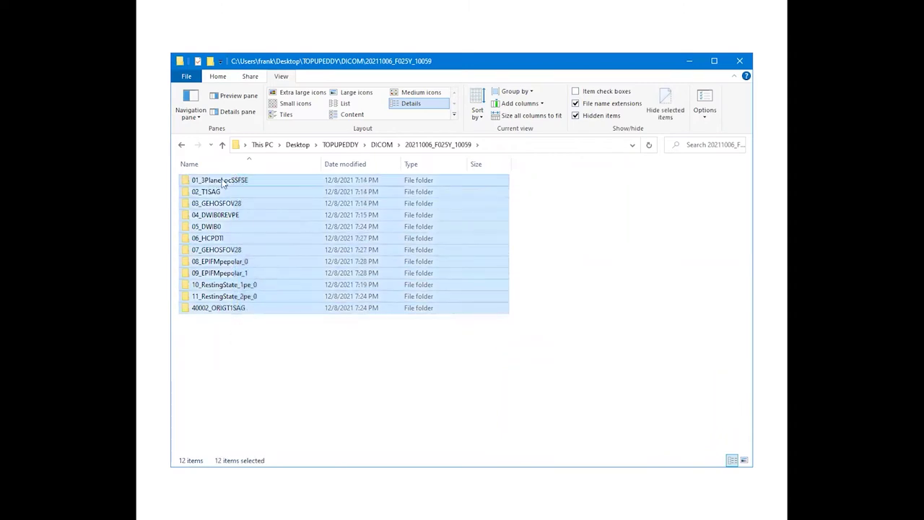
pyautogui.click(237, 347)
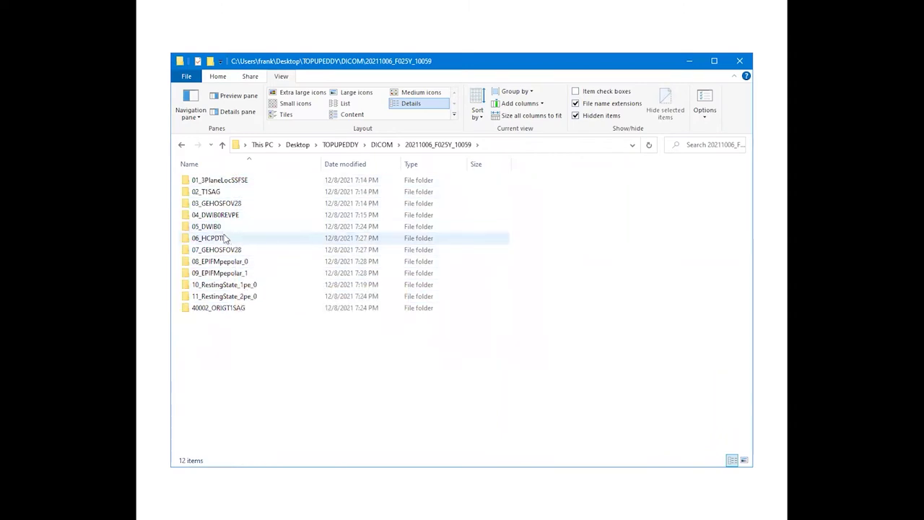
pyautogui.doubleClick(225, 239)
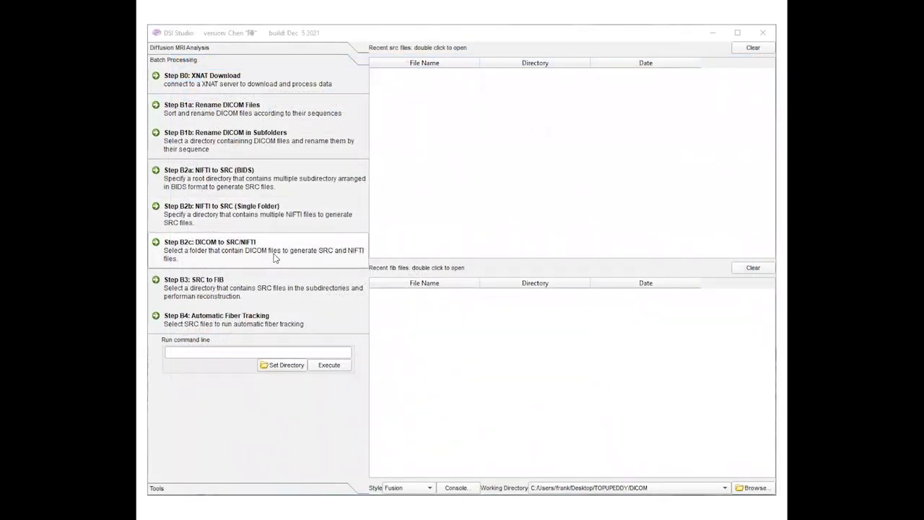
# - Run Step B2c: DICOM to SRC/NIFTI on the 20211006_F025Y_10059 folder
pyautogui.click(183, 249)
pyautogui.click(193, 275)
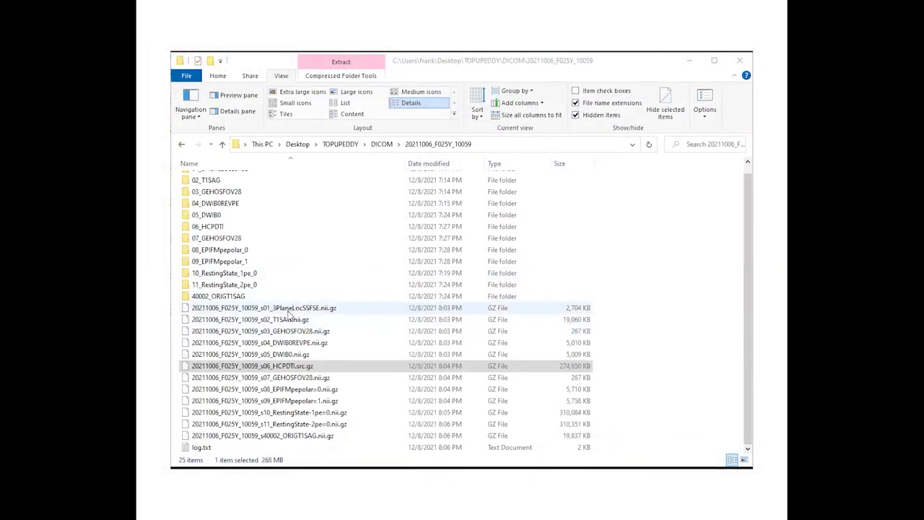
# - Check sizes of the s01 and s02 NIfTI files and the s06_HCPDTI.src.gz file
pyautogui.click(353, 308)
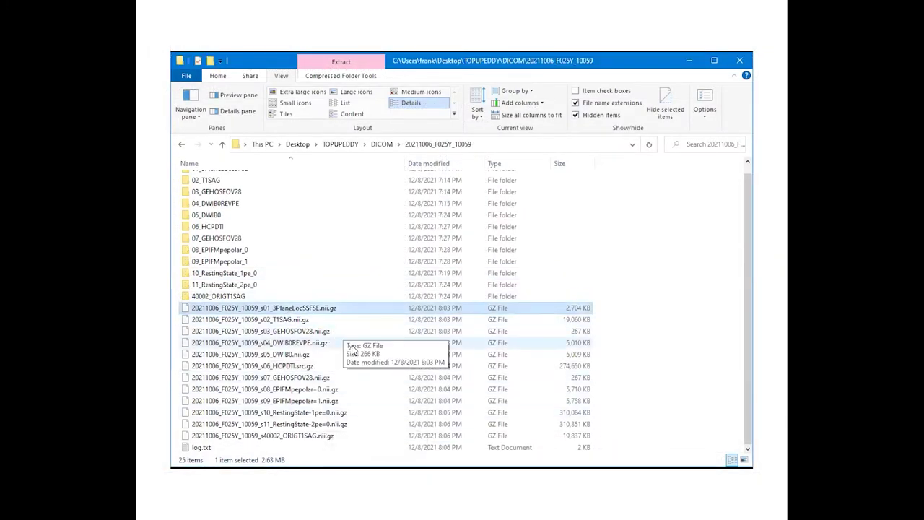
pyautogui.click(297, 321)
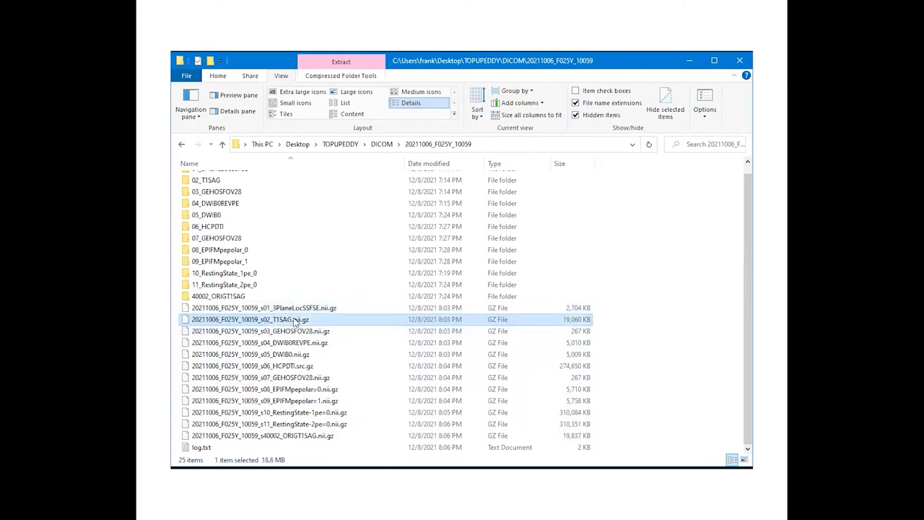
pyautogui.click(299, 367)
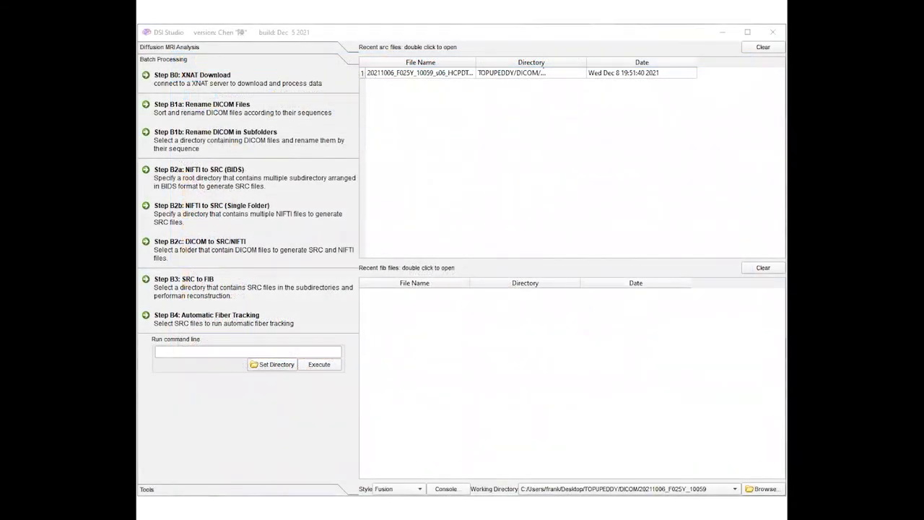
# - Open 20211006_F025Y_10059_s04_DWIB0REVPE.nii.gz with the O4: View Images tool
pyautogui.click(147, 488)
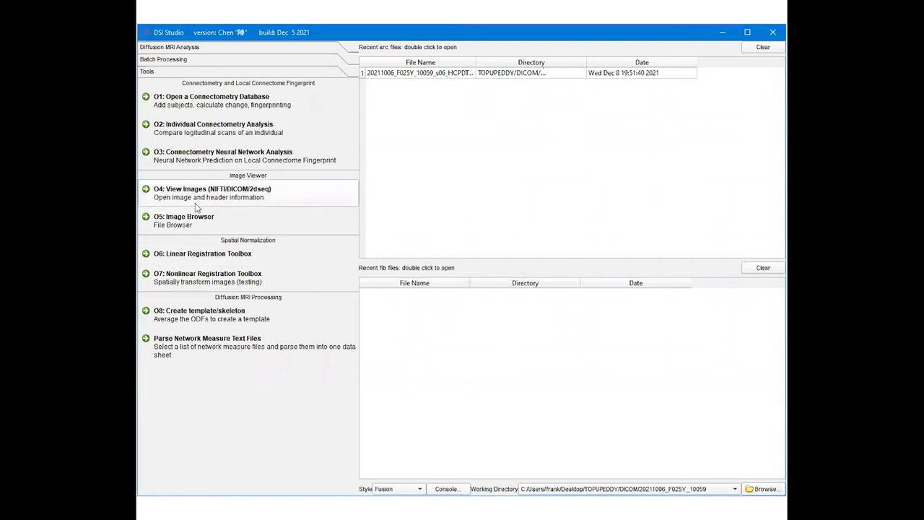
pyautogui.click(254, 196)
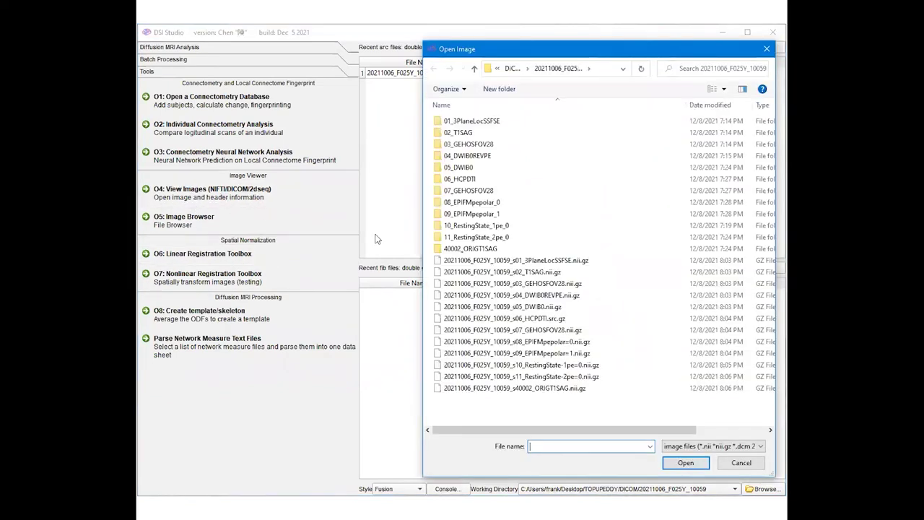
pyautogui.click(543, 296)
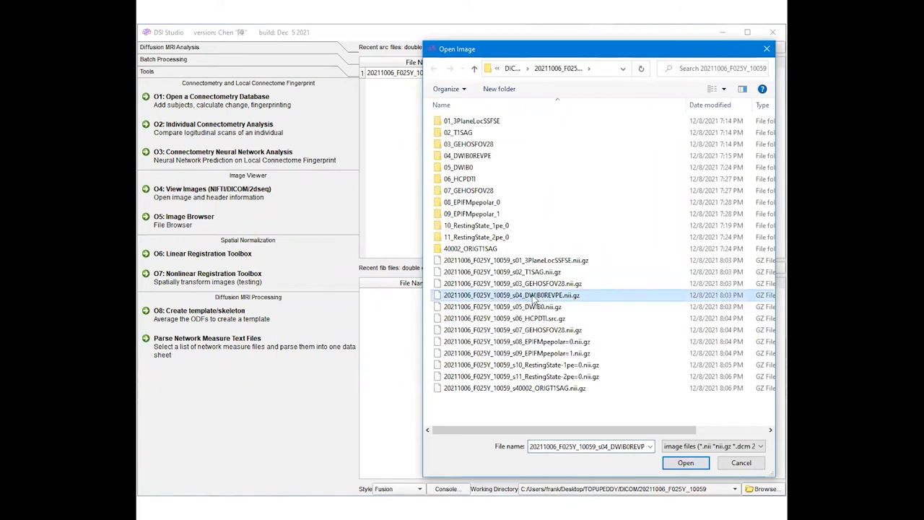
pyautogui.doubleClick(534, 298)
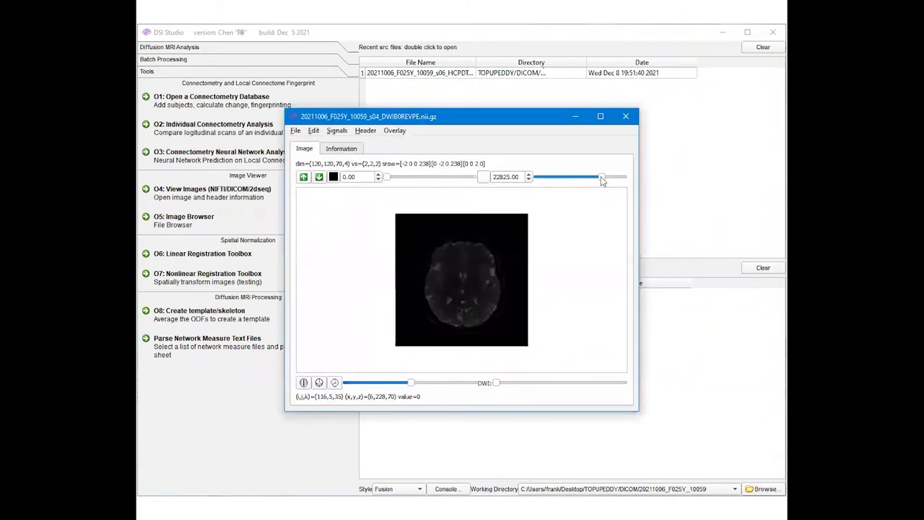
# - Lower the maximum intensity to brighten the image and move to a lower brain slice
pyautogui.moveTo(602, 176); pyautogui.dragTo(560, 176)
pyautogui.moveTo(410, 383); pyautogui.dragTo(383, 389)
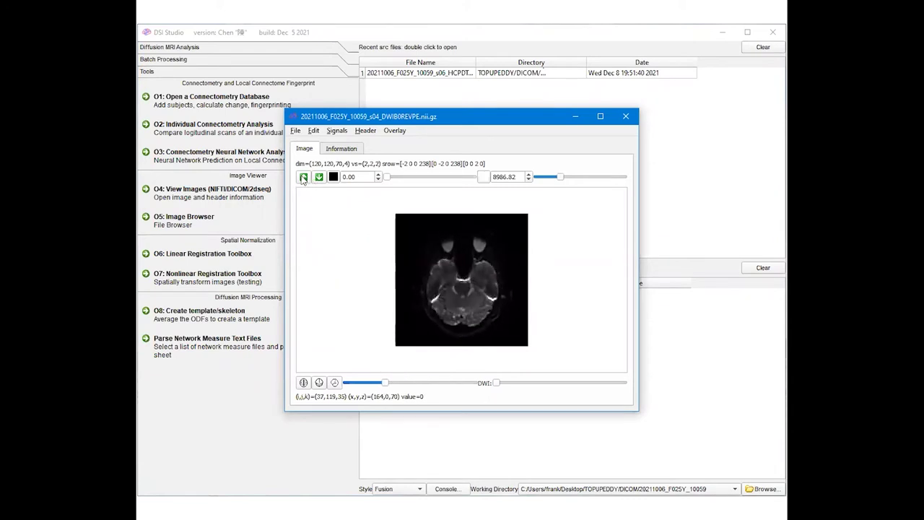
pyautogui.scroll(4, 365, 289)
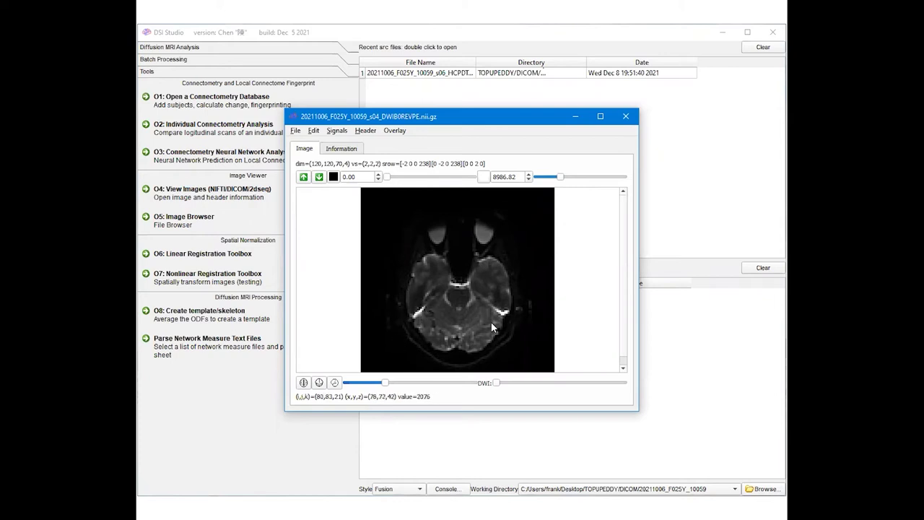
pyautogui.click(231, 195)
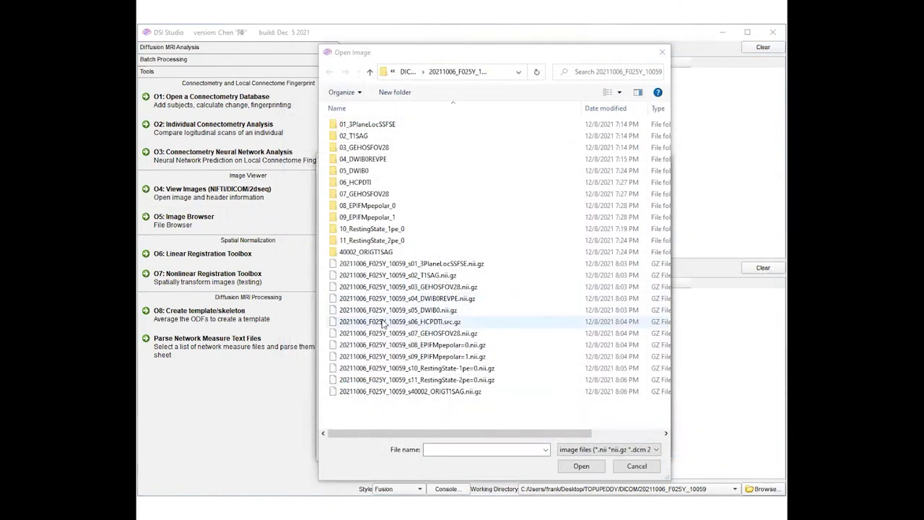
# - View s06_HCPDTI.src.gz, then s05_DWIB0.nii.gz in a second viewer brought to the front
pyautogui.click(382, 323)
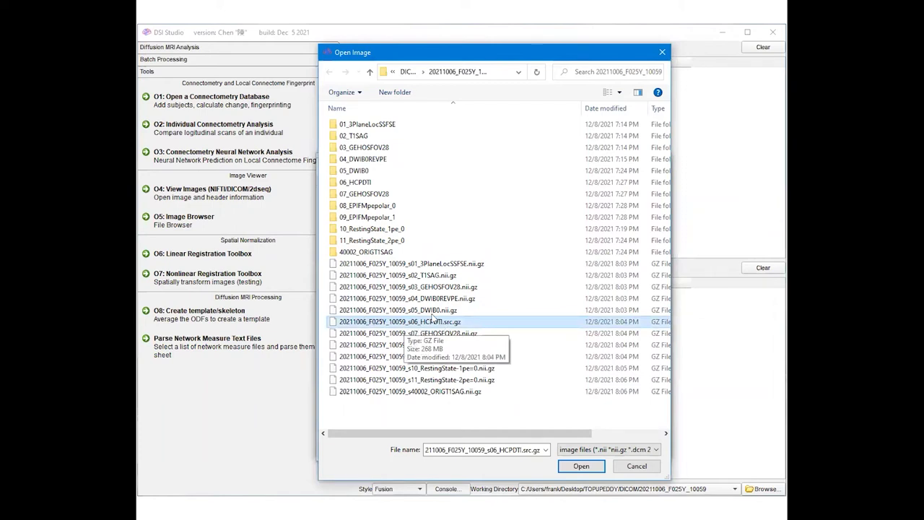
pyautogui.press('Return')
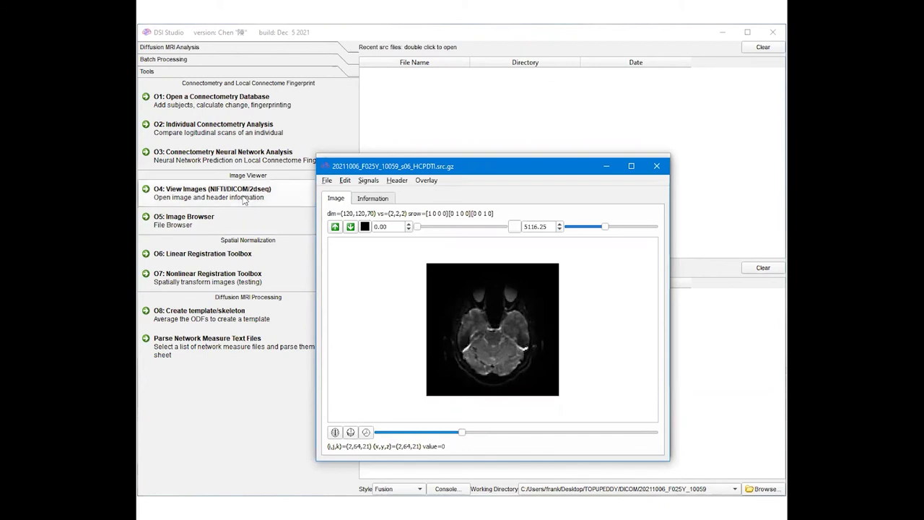
pyautogui.click(243, 200)
pyautogui.click(451, 311)
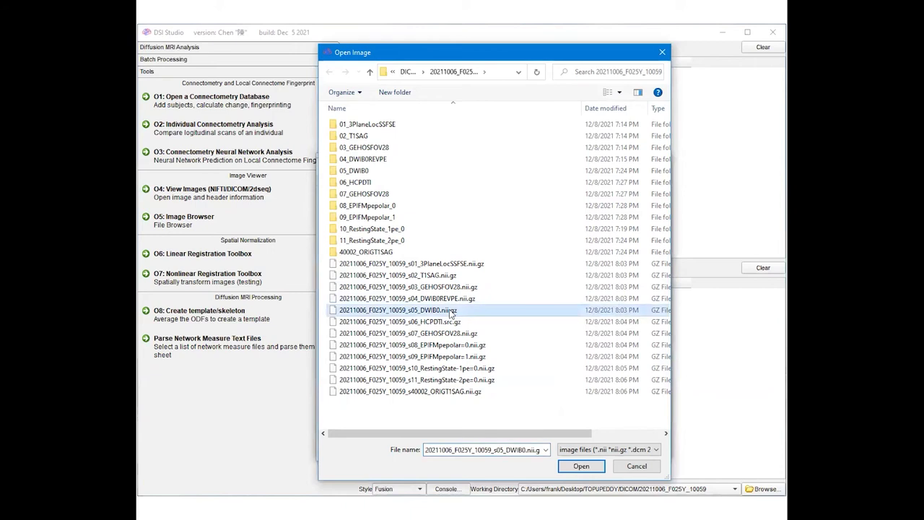
pyautogui.doubleClick(451, 311)
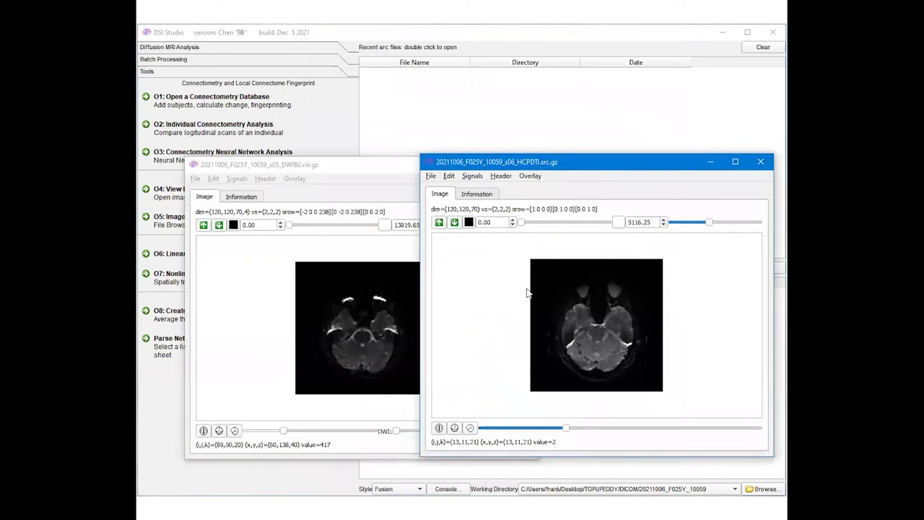
pyautogui.click(332, 177)
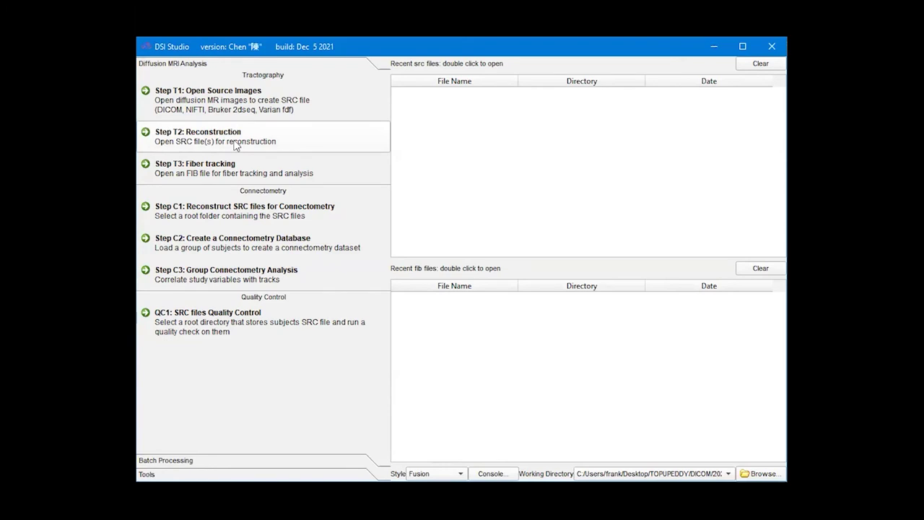
# - Expand the Batch Processing step list in the main window
pyautogui.click(205, 462)
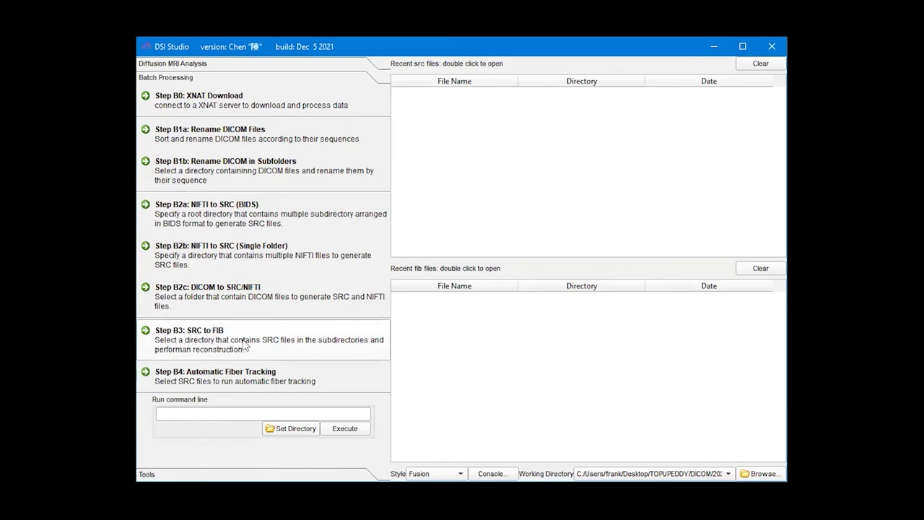
# - Load 20211006_F025Y_10059_s06_HCPDTI.src.gz into Step T2 Reconstruction
pyautogui.click(322, 65)
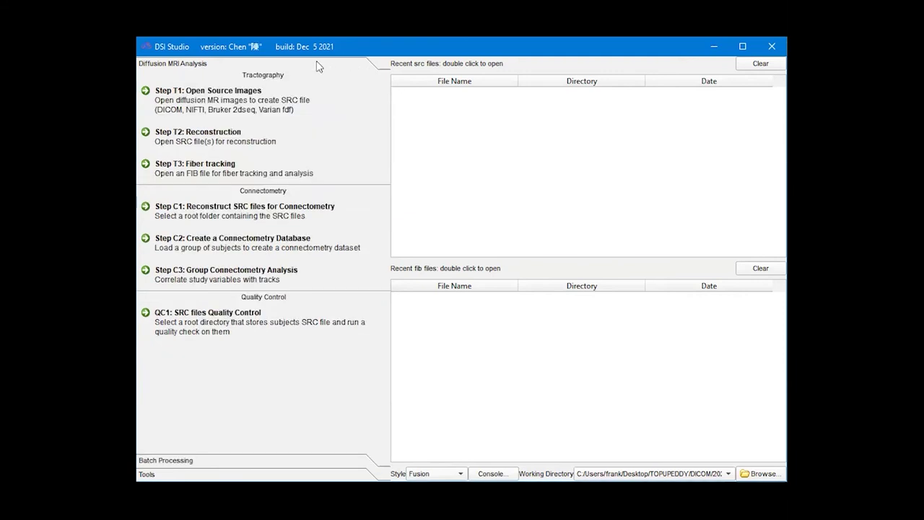
pyautogui.click(344, 140)
pyautogui.click(285, 271)
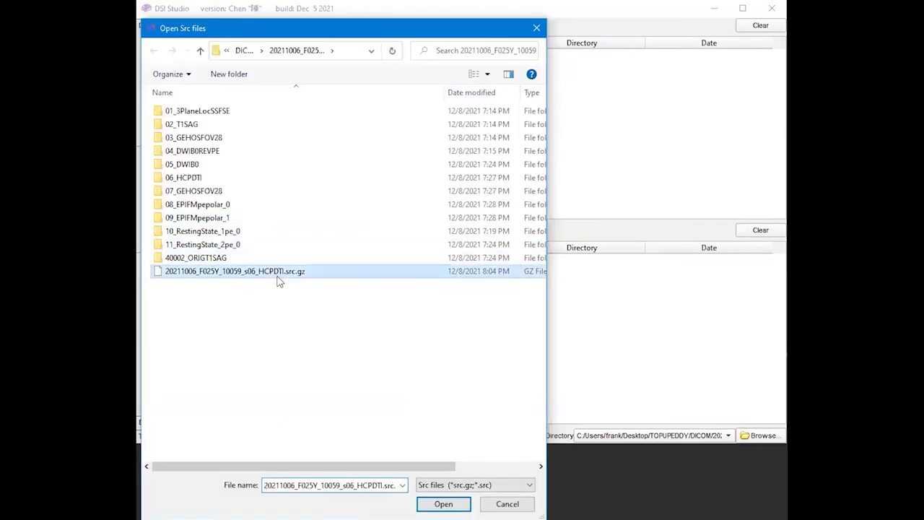
pyautogui.press('Return')
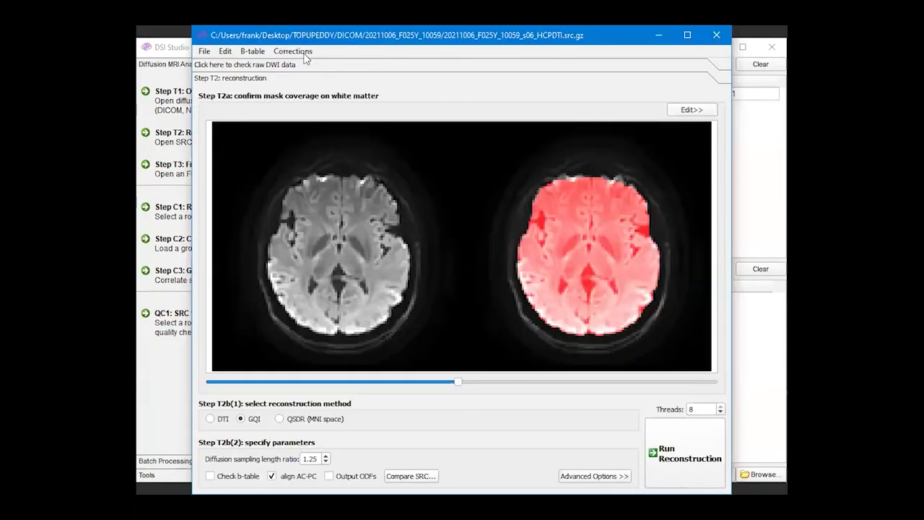
# - Apply TOPUP/EDDY correction using 20211006_F025Y_10059_s05_DWIB0.nii.gz as the reversed phase-encoding data
pyautogui.click(302, 52)
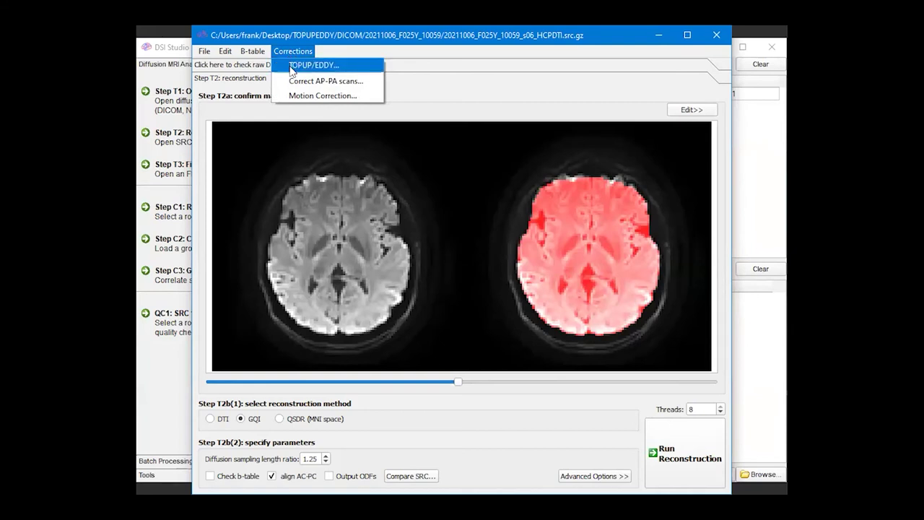
pyautogui.click(294, 65)
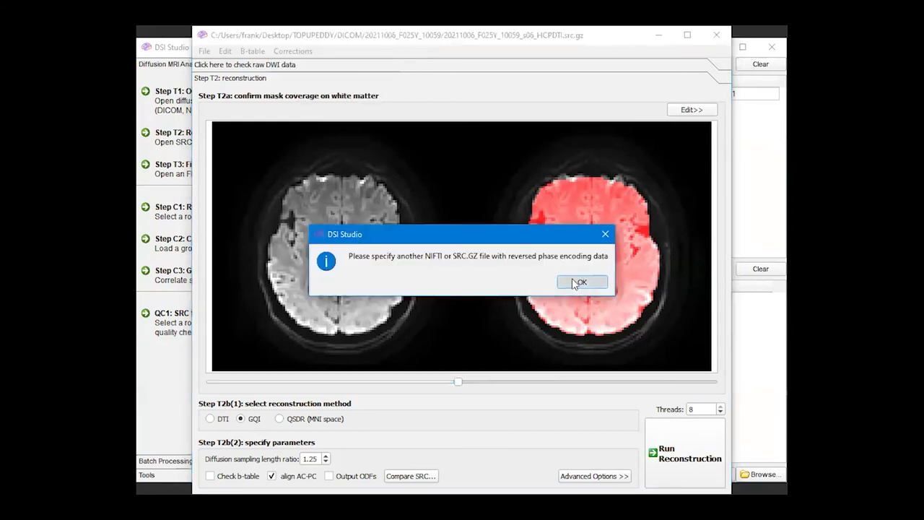
pyautogui.click(575, 283)
pyautogui.click(349, 325)
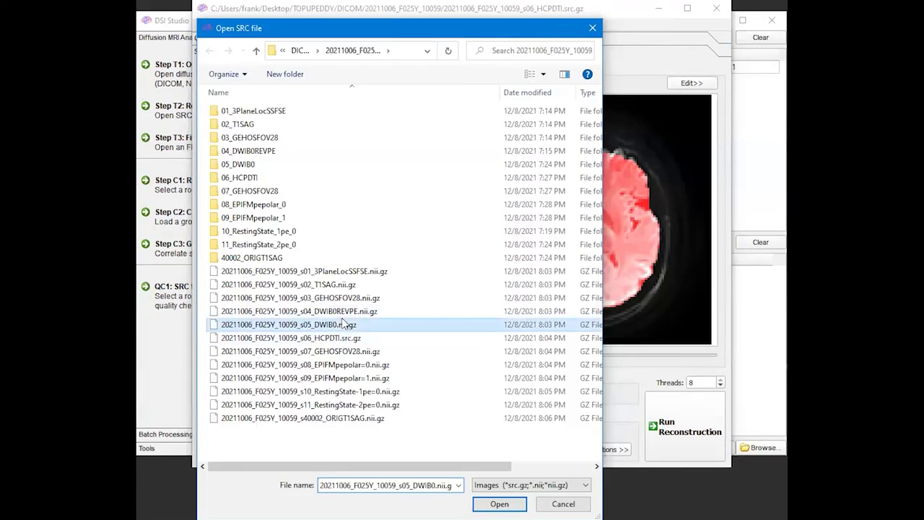
pyautogui.click(499, 504)
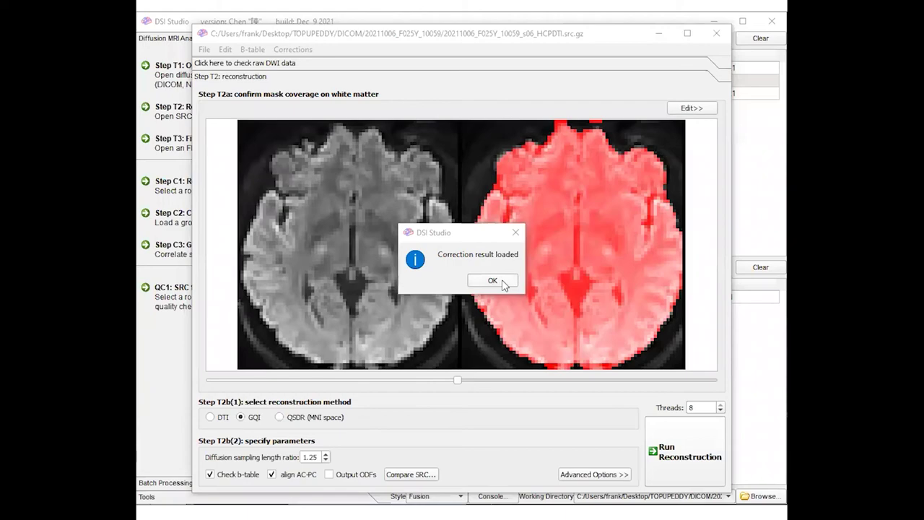
pyautogui.click(492, 281)
# - Inspect the mask on a higher slice and try a threshold of 0, cancelling to keep the mask
pyautogui.moveTo(458, 379)
pyautogui.mouseDown()
pyautogui.moveTo(654, 379)
pyautogui.moveTo(239, 381)
pyautogui.moveTo(630, 355)
pyautogui.moveTo(453, 363)
pyautogui.mouseUp()
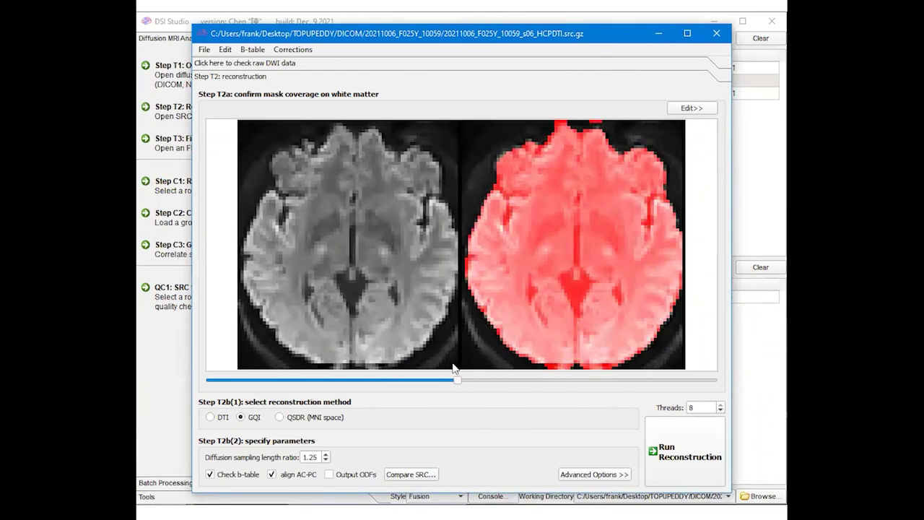
pyautogui.click(686, 109)
pyautogui.click(340, 113)
pyautogui.write('0')
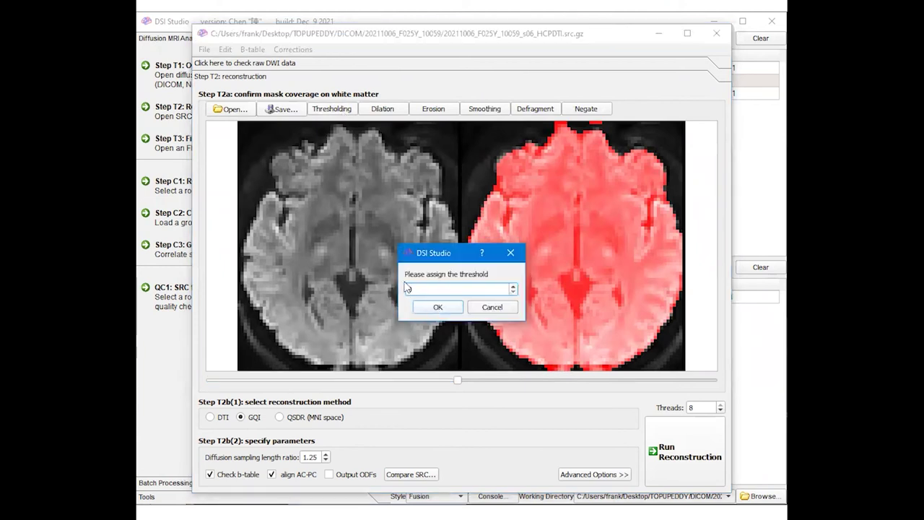
pyautogui.click(489, 307)
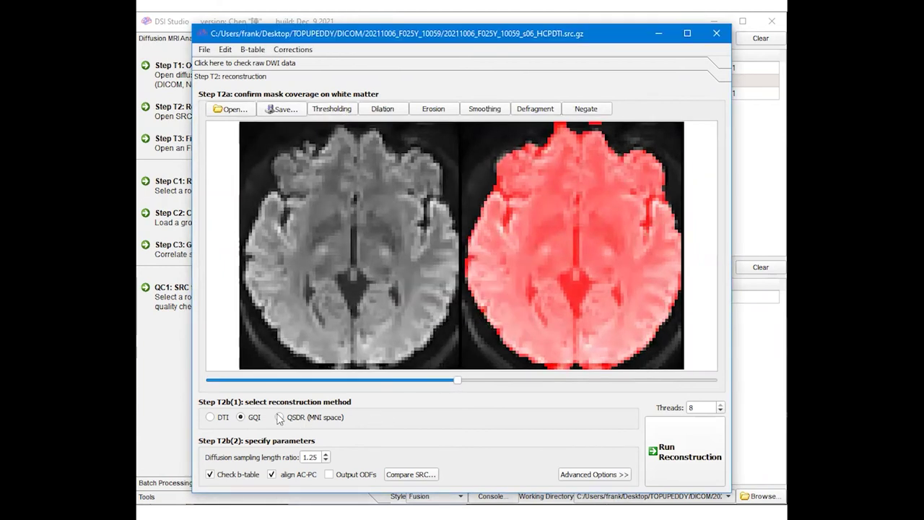
# - Set the reconstruction method to GQI with sampling length ratio 1.25 and run reconstruction
pyautogui.click(214, 419)
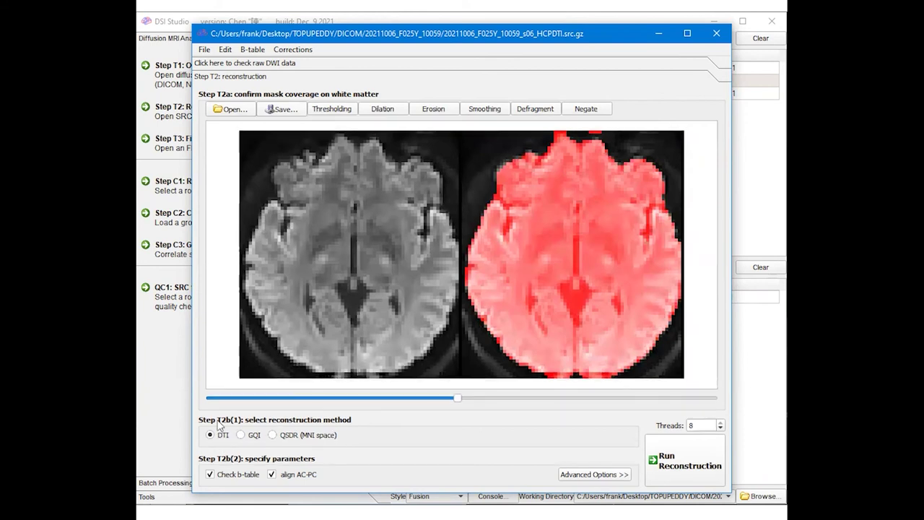
pyautogui.click(240, 434)
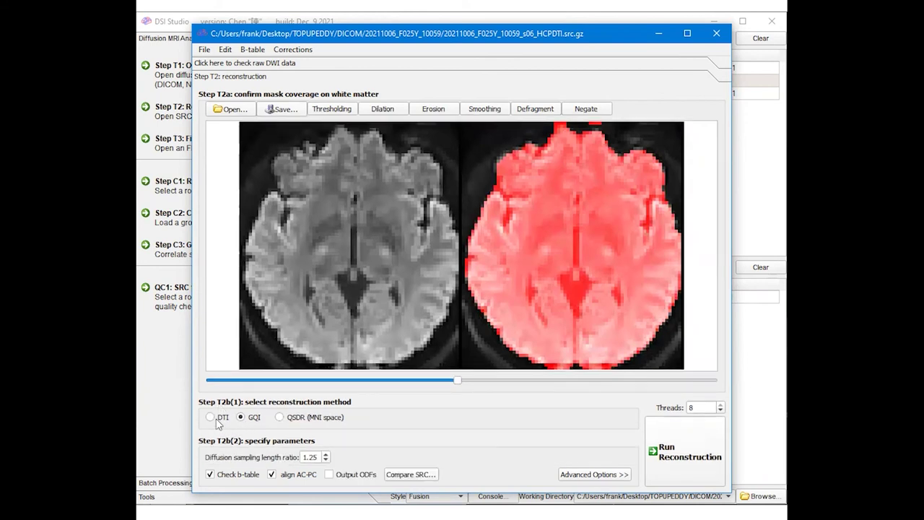
pyautogui.click(215, 422)
pyautogui.click(243, 434)
pyautogui.click(282, 419)
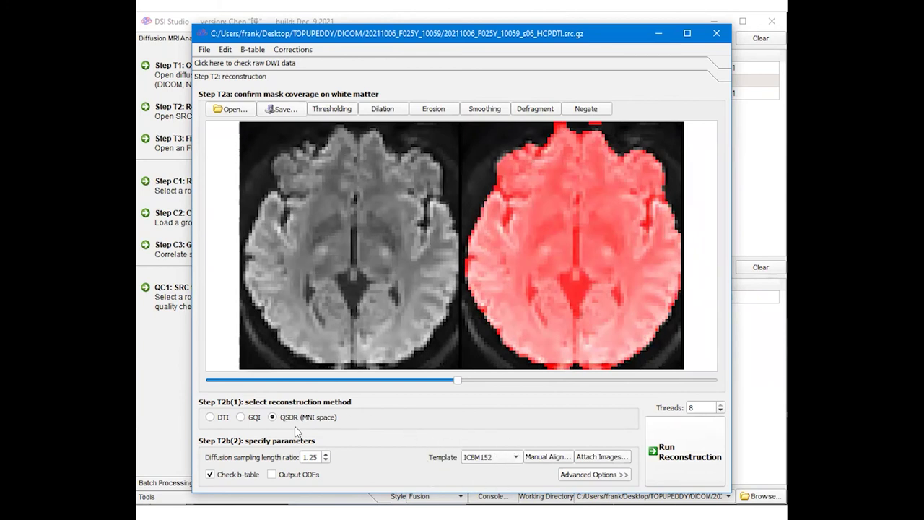
pyautogui.click(212, 418)
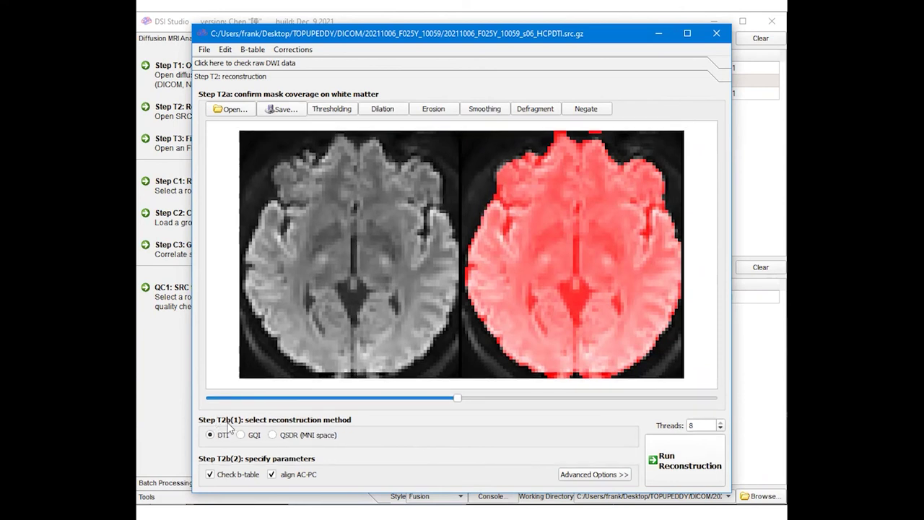
pyautogui.click(241, 435)
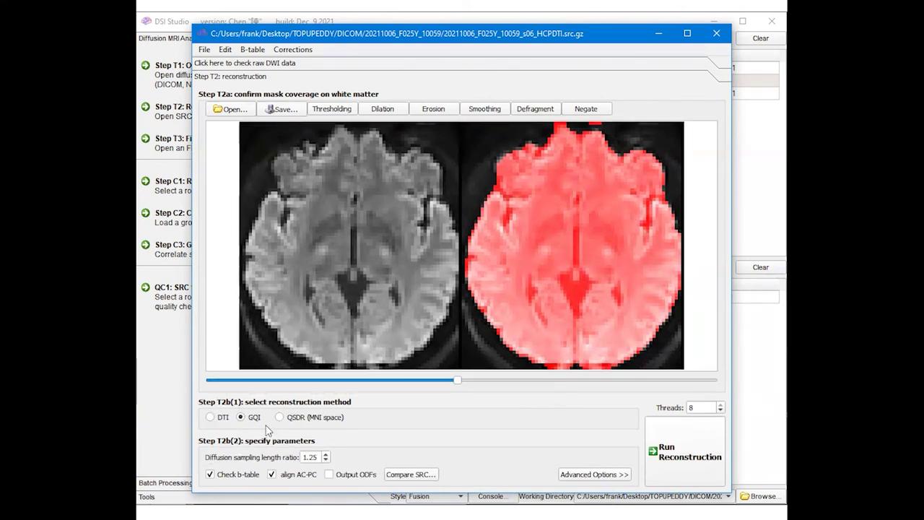
pyautogui.click(679, 451)
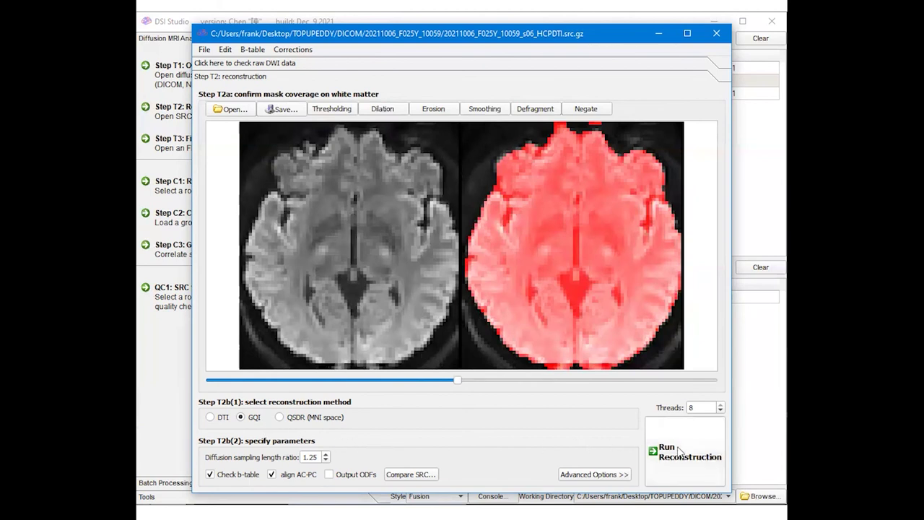